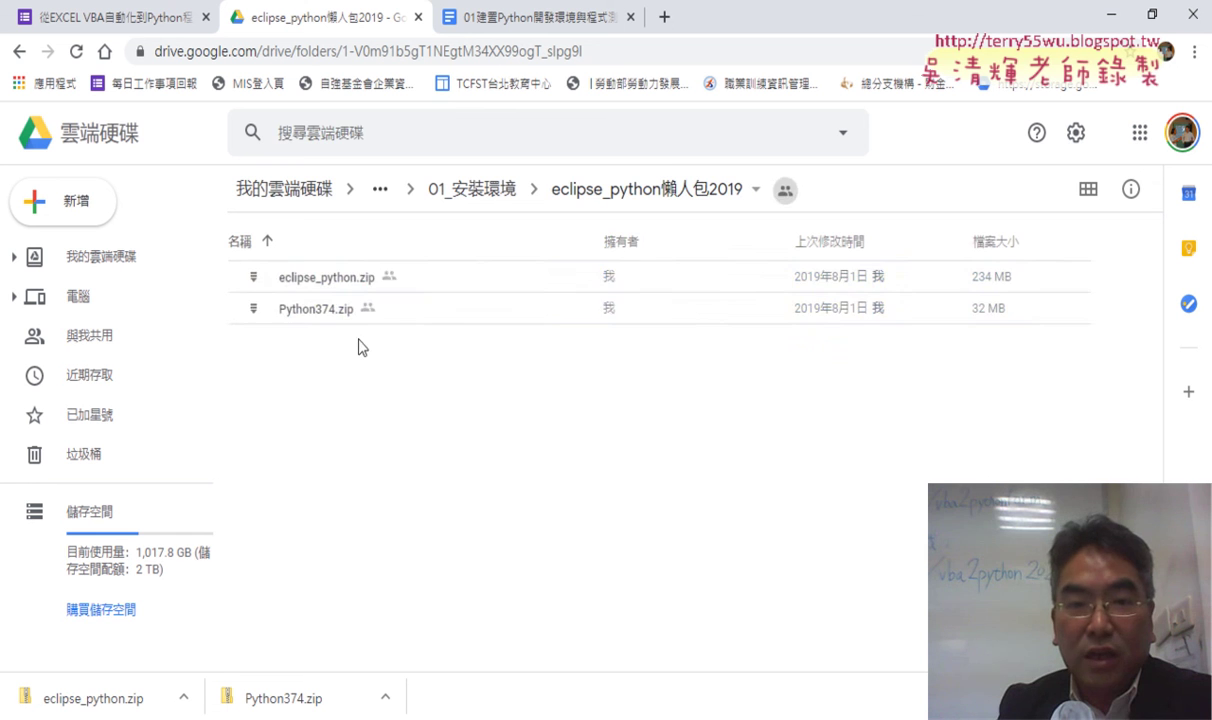
Step: Show the downloaded eclipse_python.zip in its download folder and select it together with Python374.zip
left_click_drag(360, 325, 333, 260)
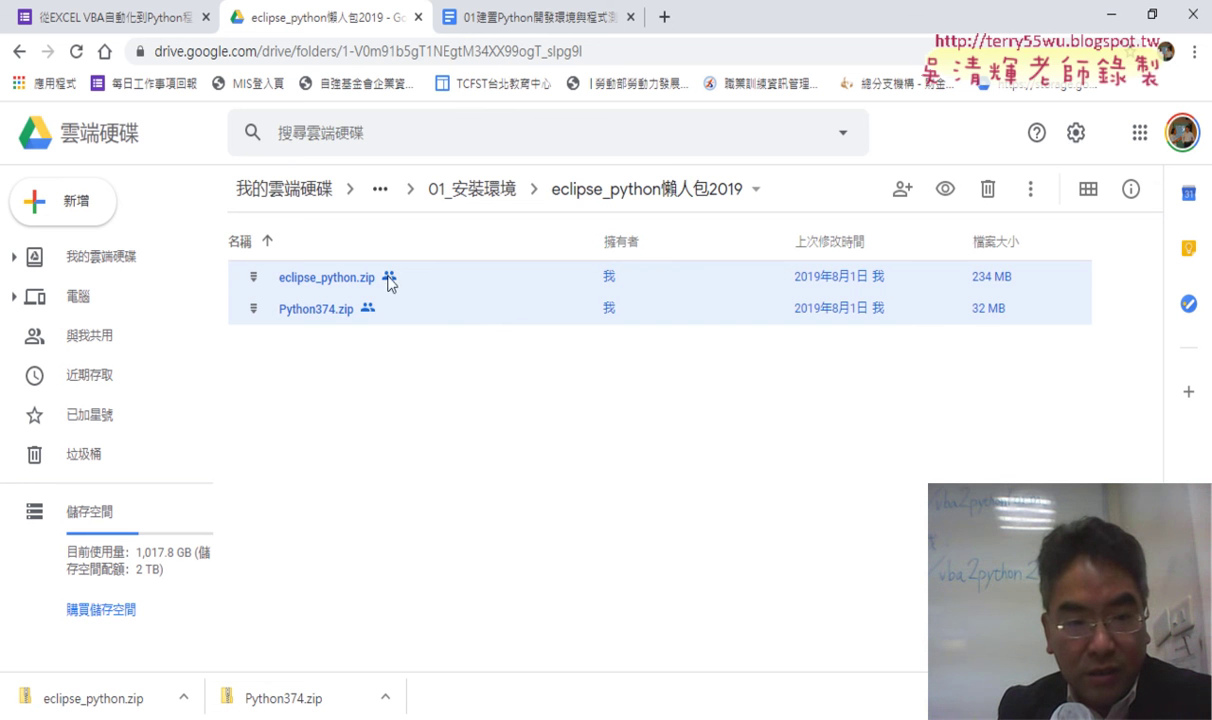
left_click(183, 697)
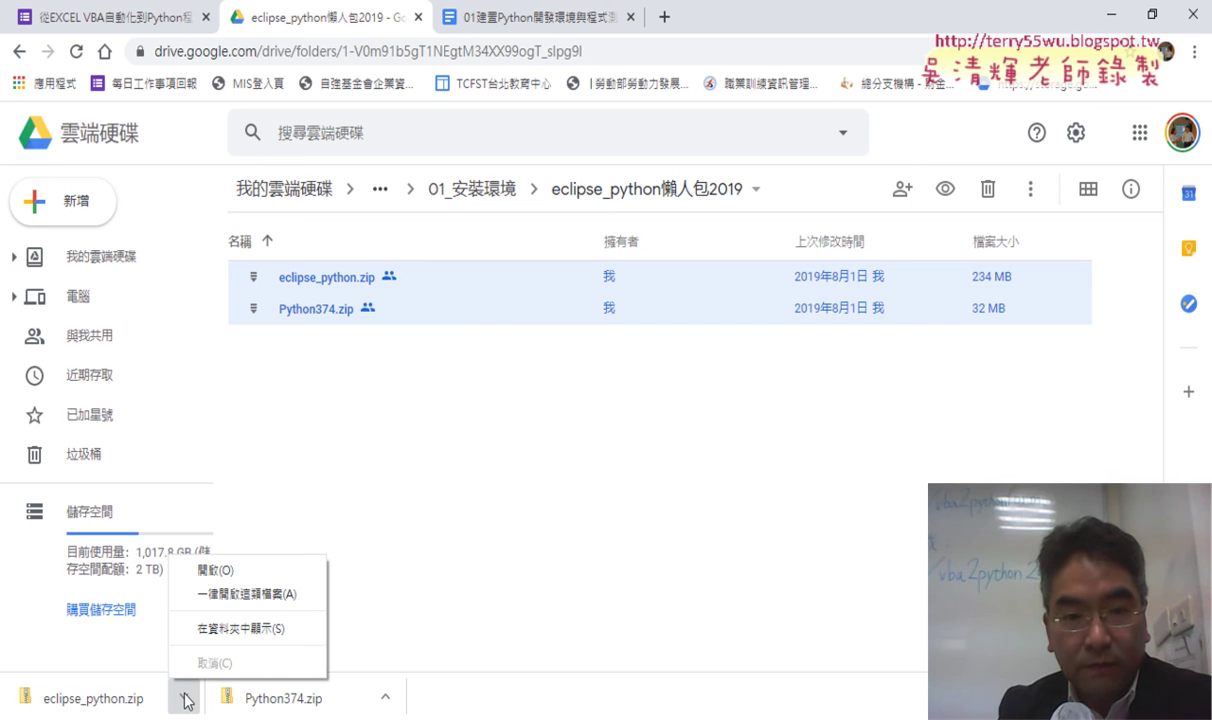
left_click(233, 630)
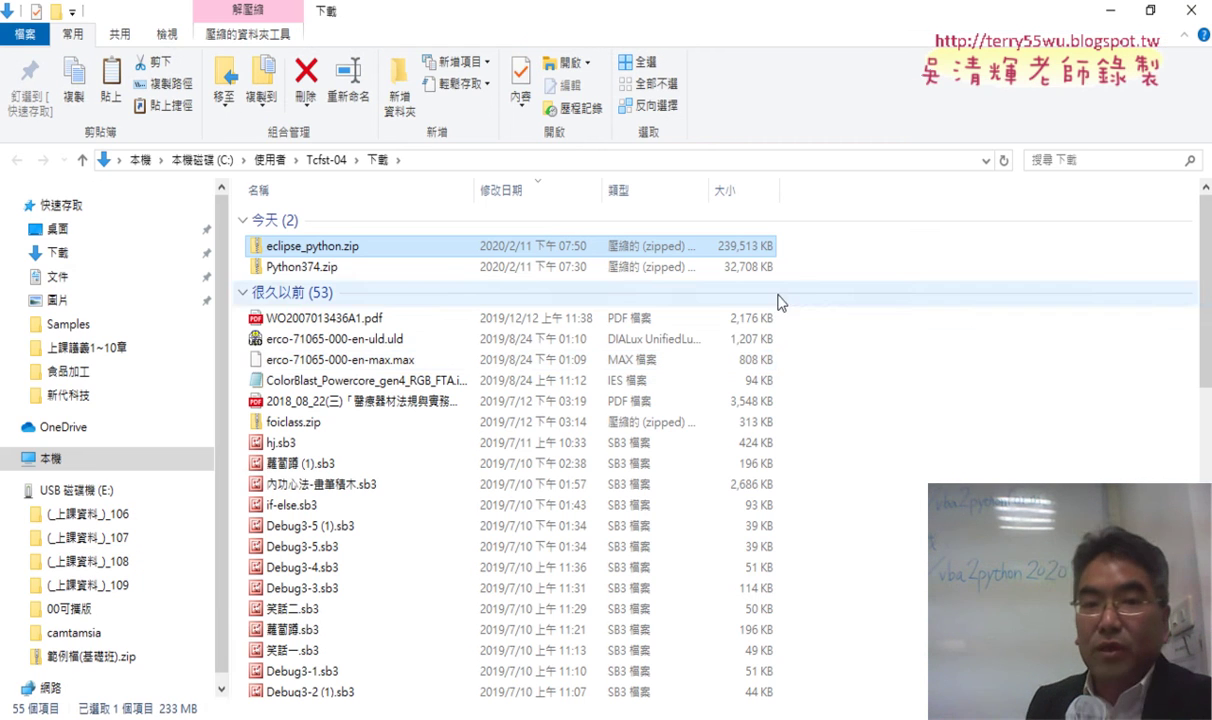
left_click_drag(781, 230, 735, 273)
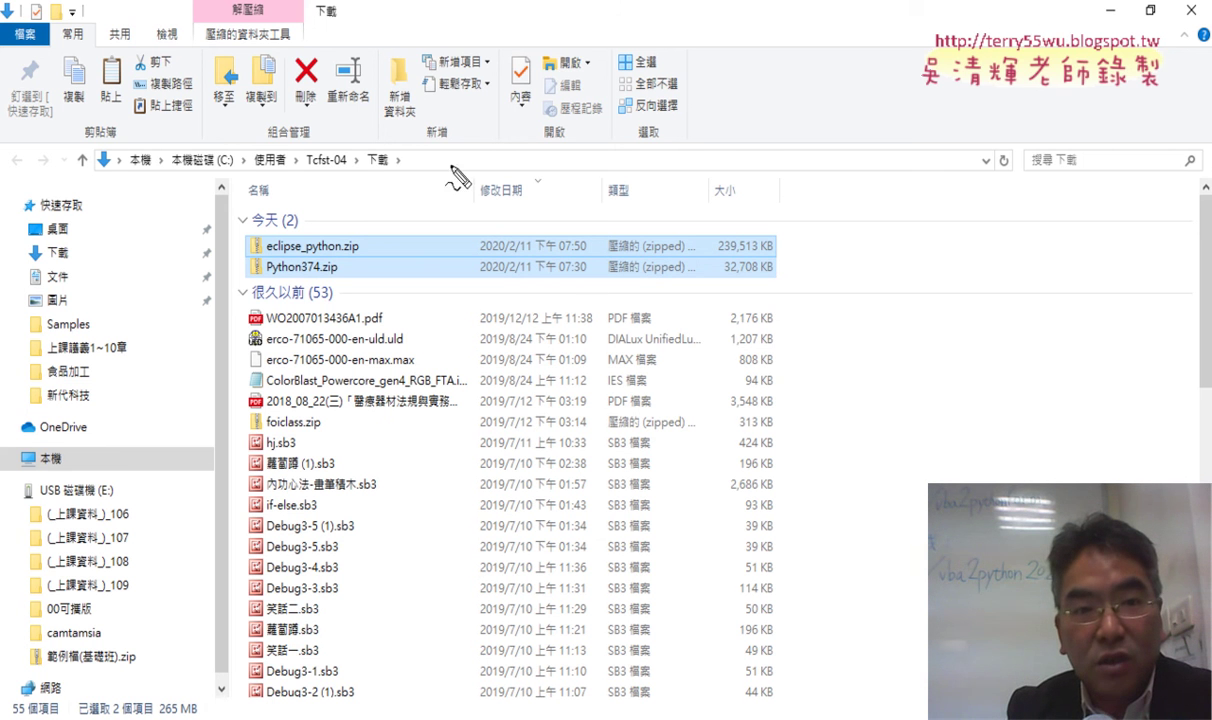
left_click_drag(352, 178, 392, 185)
left_click_drag(184, 171, 292, 163)
mouse_move(318, 285)
left_mouse_down()
mouse_move(290, 292)
mouse_move(356, 243)
mouse_move(320, 292)
left_mouse_up()
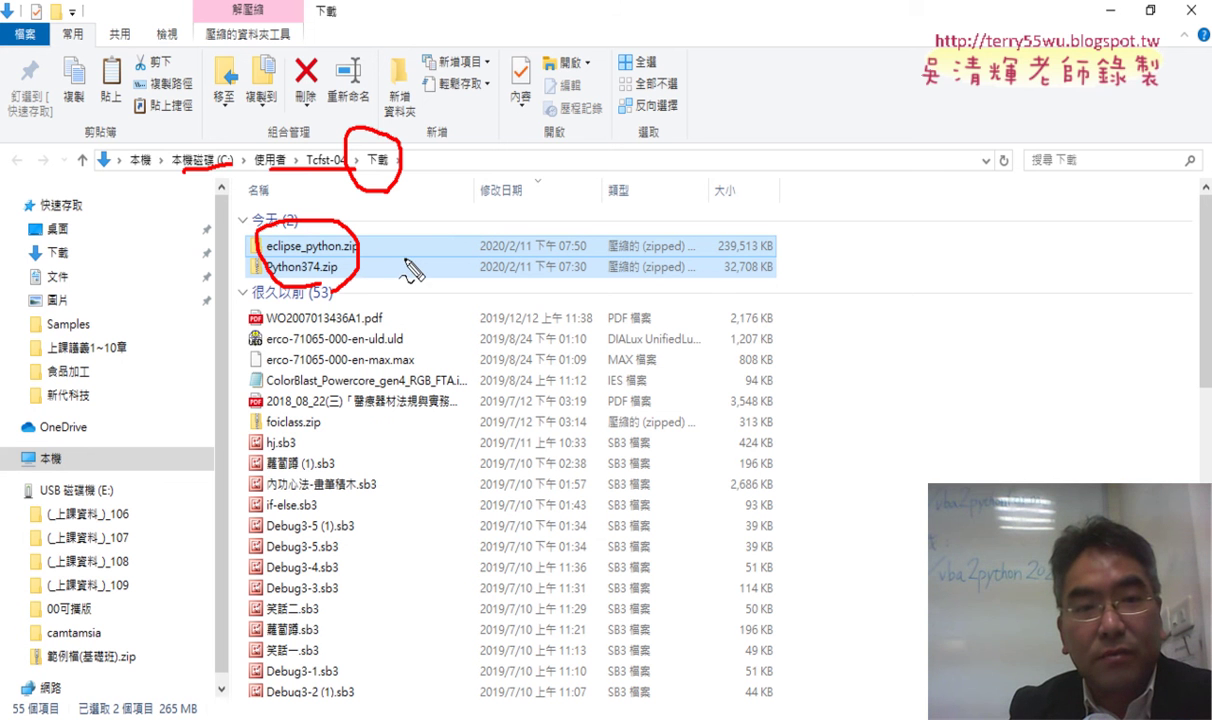
mouse_move(252, 266)
left_mouse_down()
mouse_move(201, 196)
mouse_move(215, 212)
left_mouse_up()
left_click_drag(366, 172, 386, 181)
key("Escape")
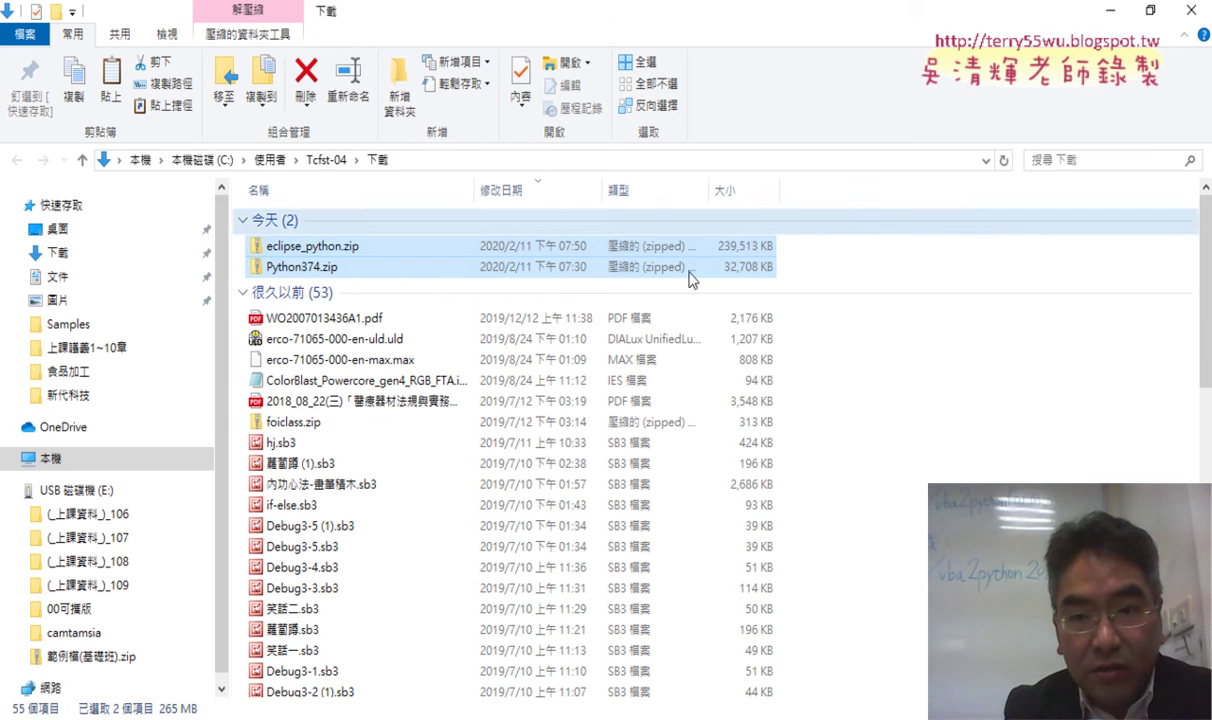
Step: Cut eclipse_python.zip and Python374.zip together from the Downloads folder
left_click(690, 265)
right_click(634, 268)
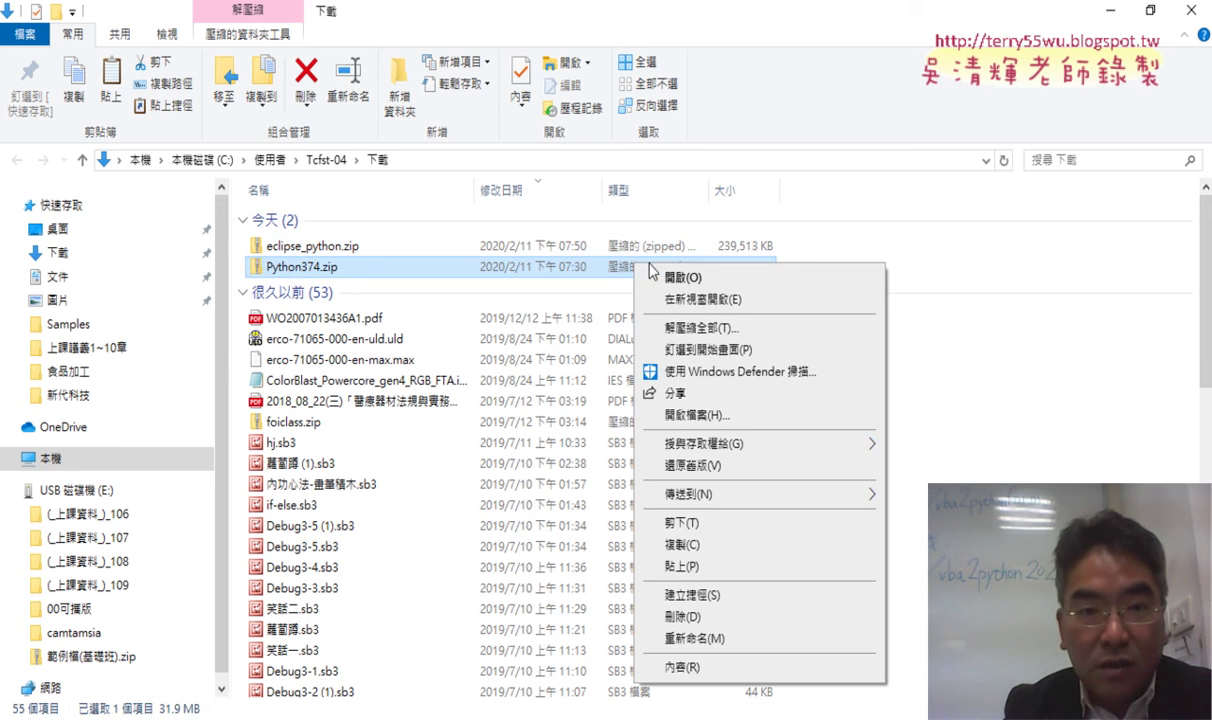
left_click(795, 254)
left_click_drag(801, 244, 728, 278)
right_click(391, 250)
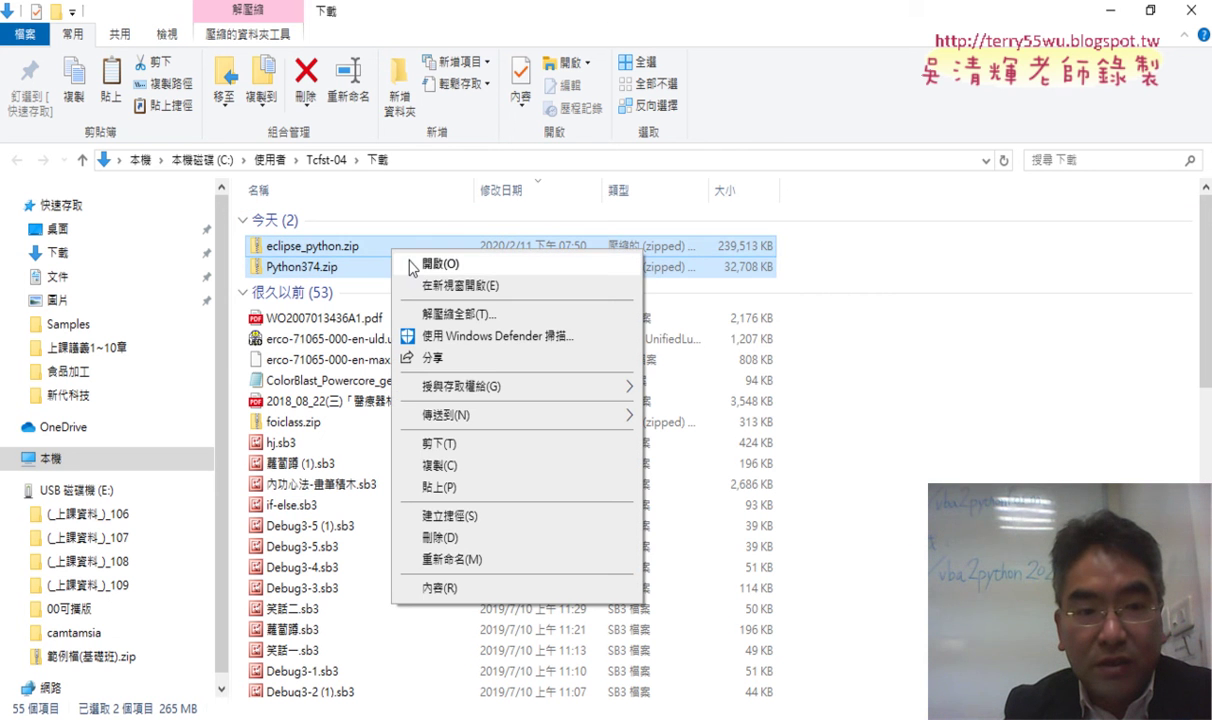
left_click(450, 444)
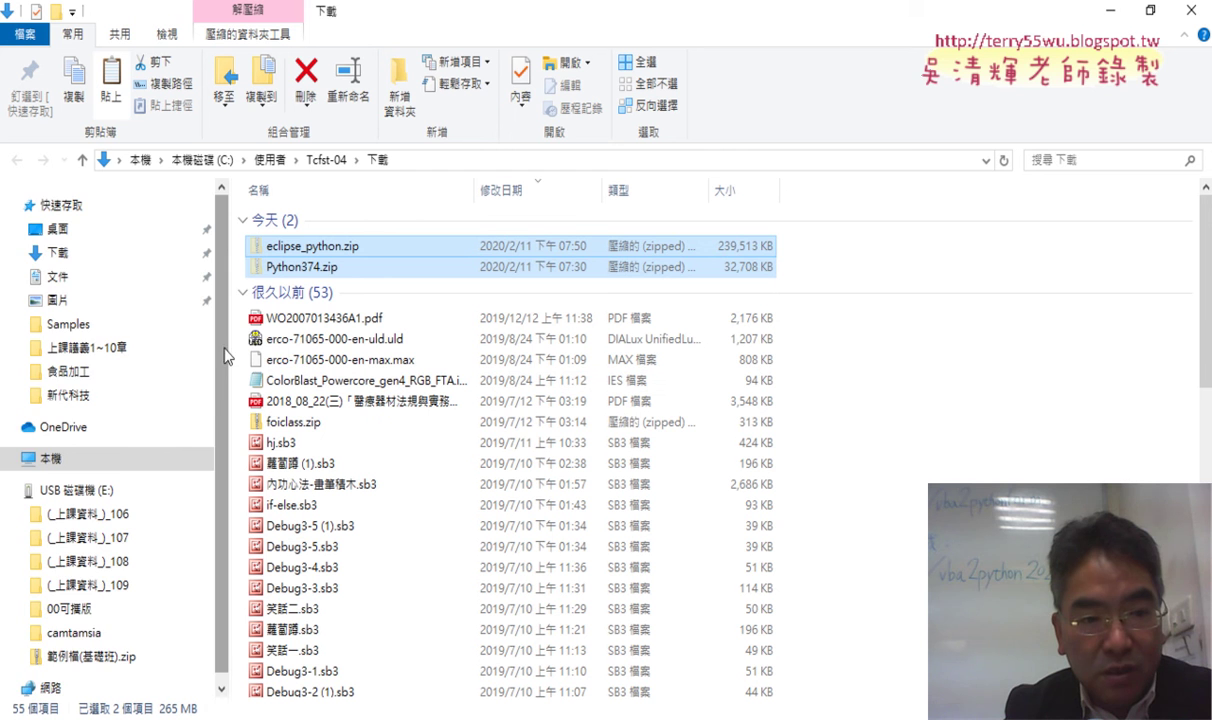
Step: Move the two cut zip files into the root of the C: drive, granting administrator permission for all current items
scroll(203, 324, "down", 1)
left_click(10, 420)
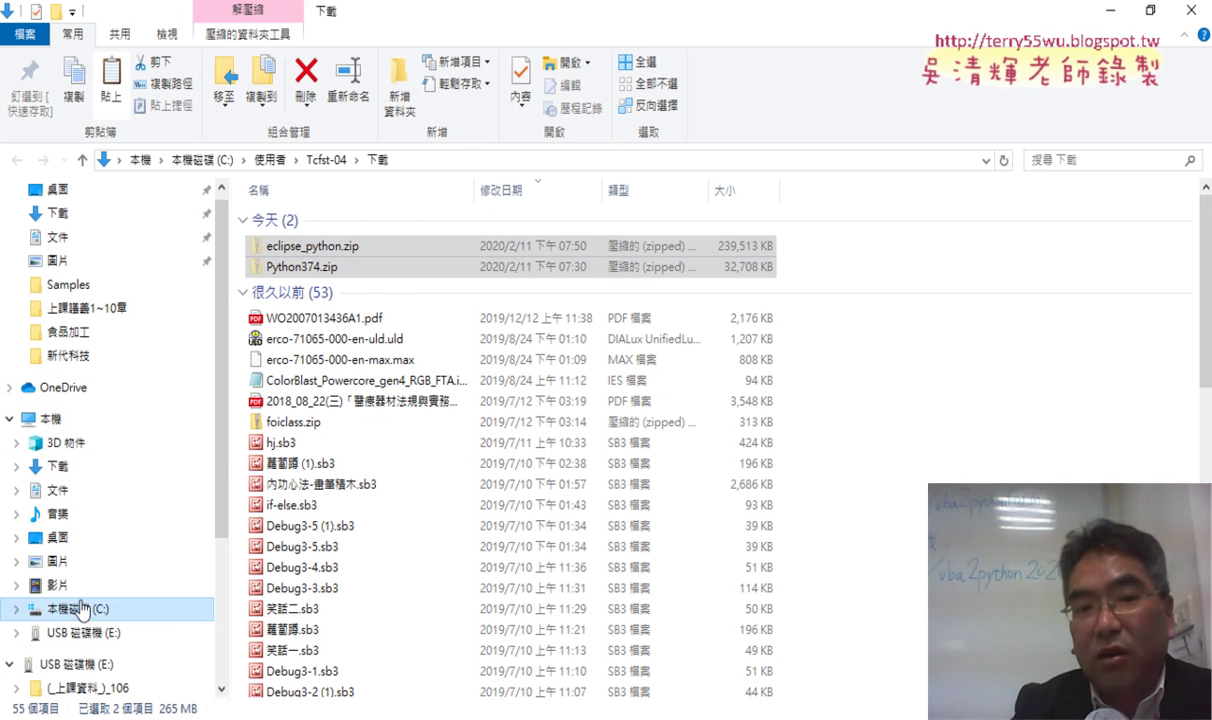
left_click(88, 611)
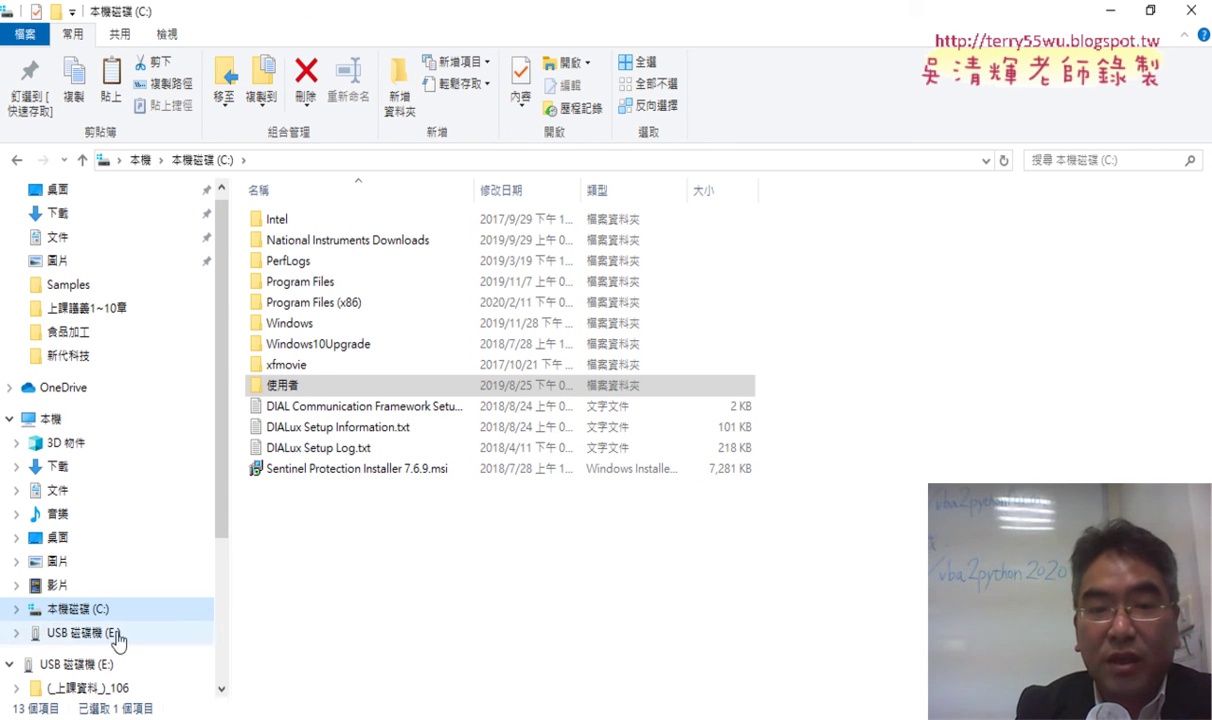
right_click(349, 584)
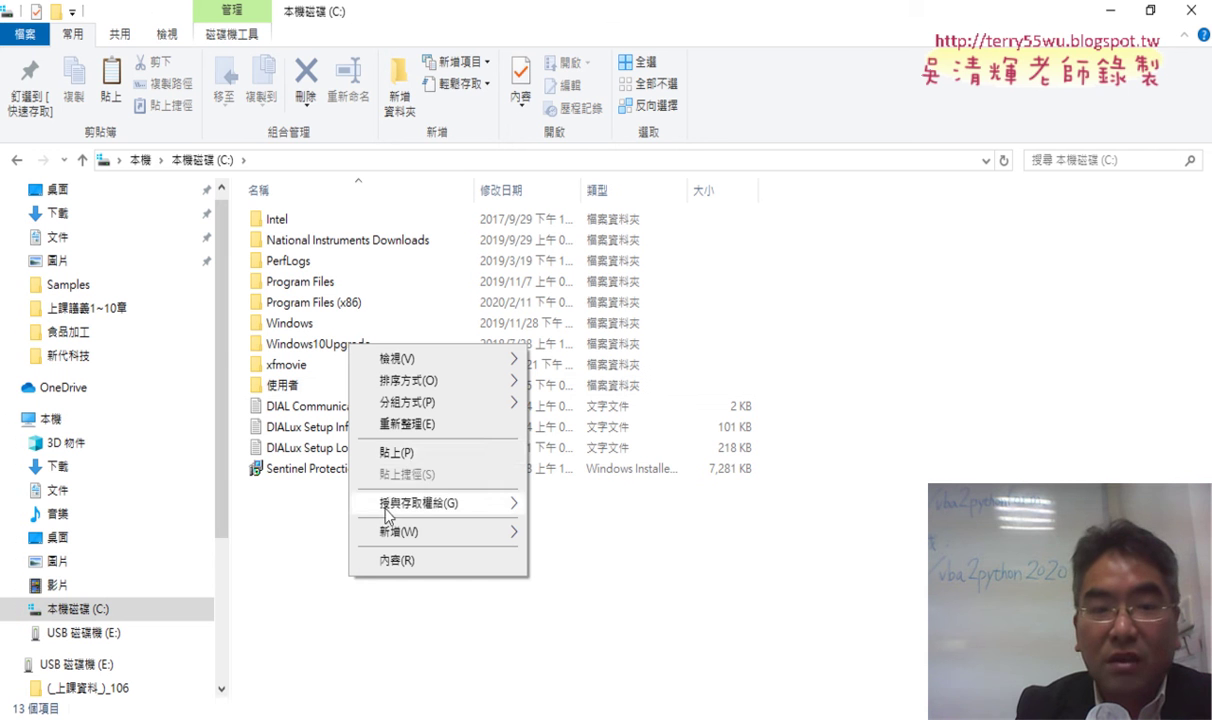
left_click(403, 455)
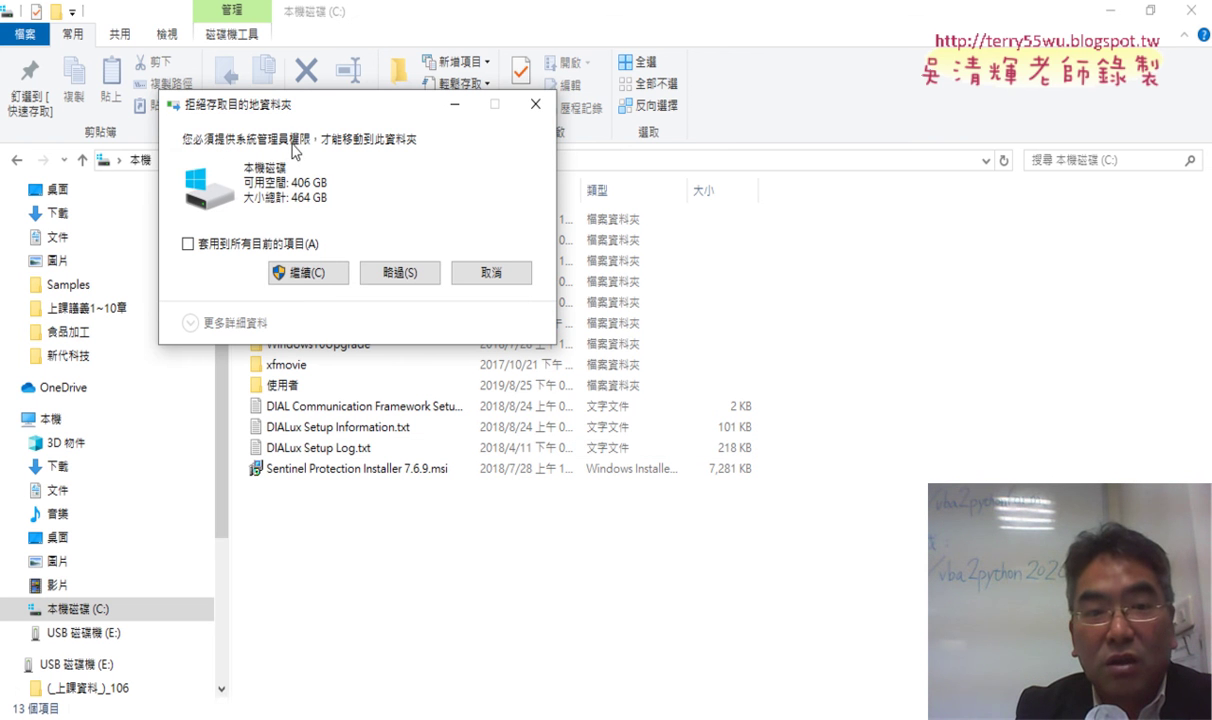
left_click(295, 276)
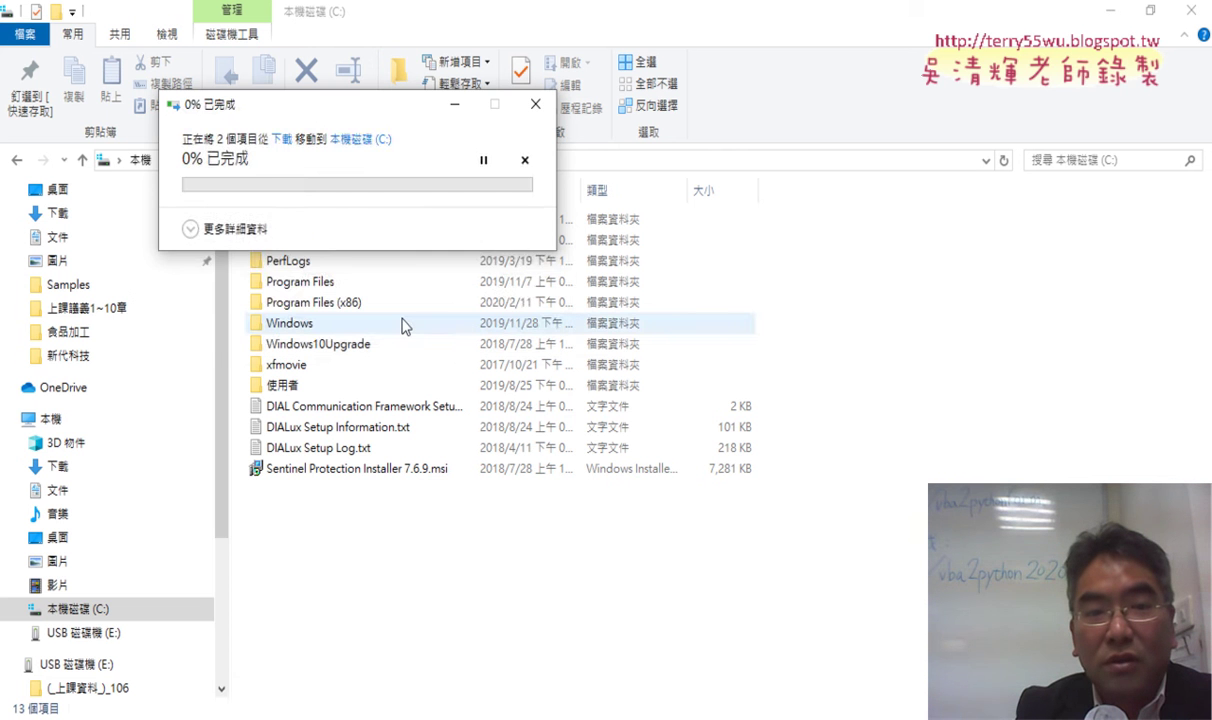
left_click(246, 243)
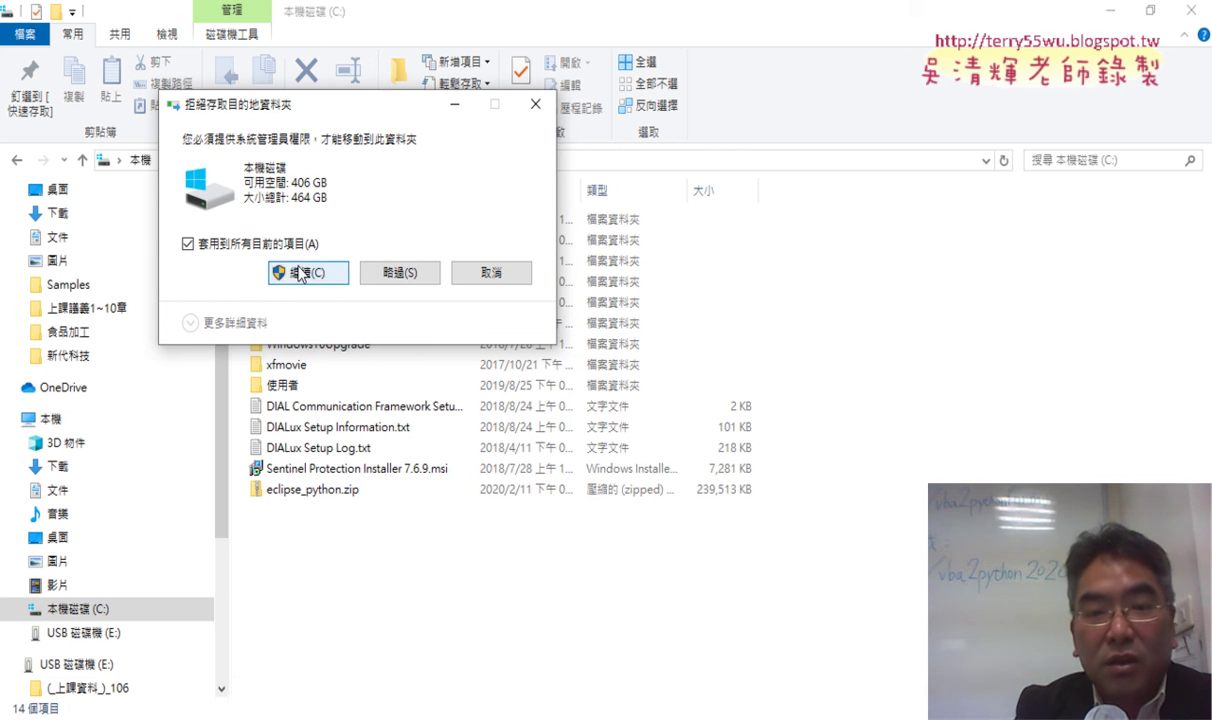
left_click(290, 272)
left_click_drag(287, 458, 323, 570)
left_click(323, 570)
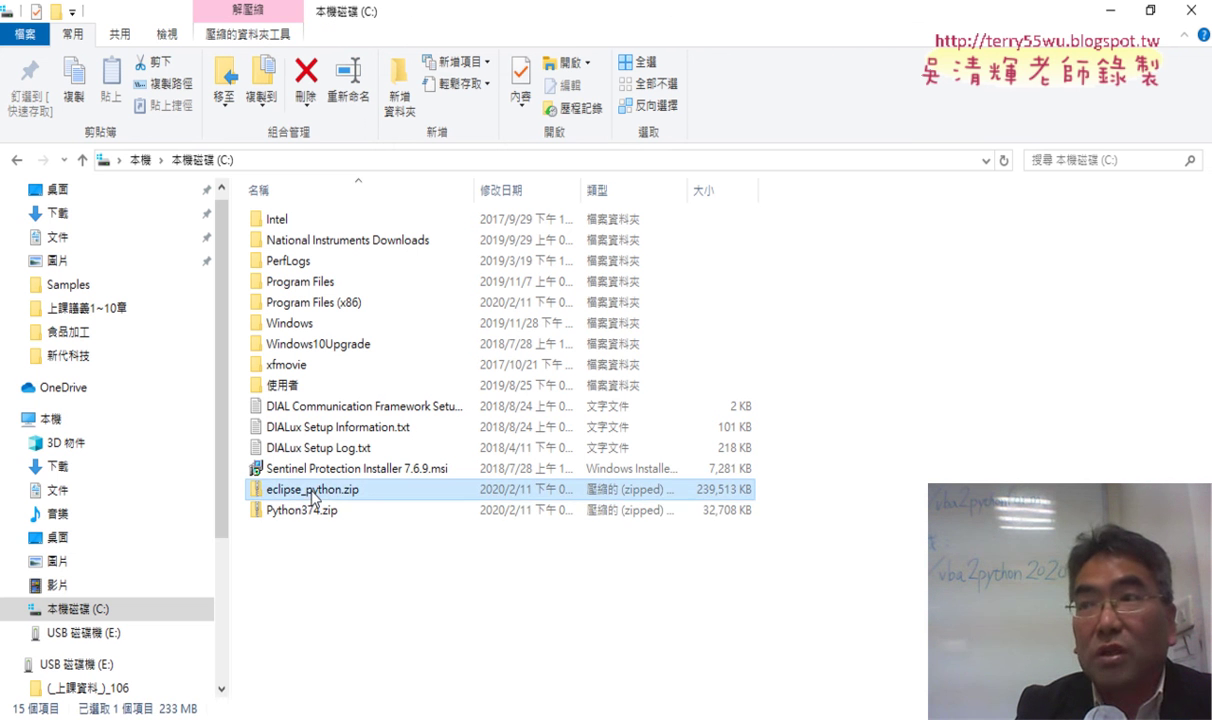
Step: Extract all of eclipse_python.zip with C:\ as the destination folder
left_click(325, 492)
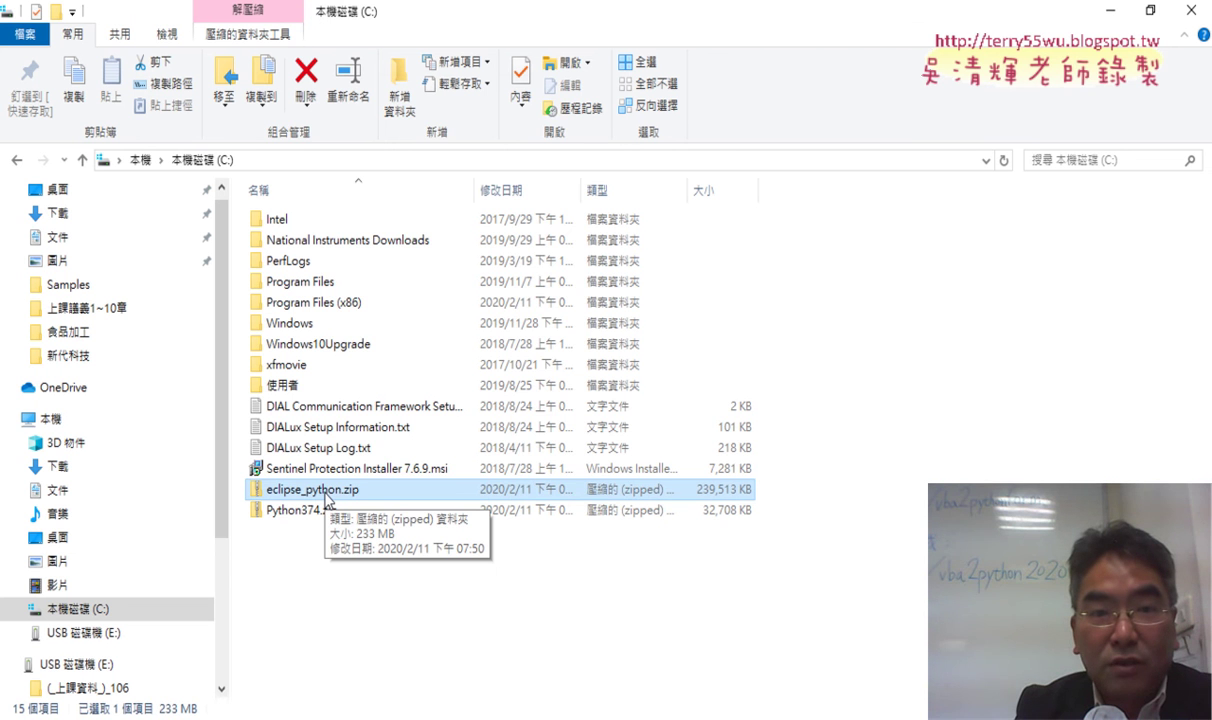
right_click(326, 499)
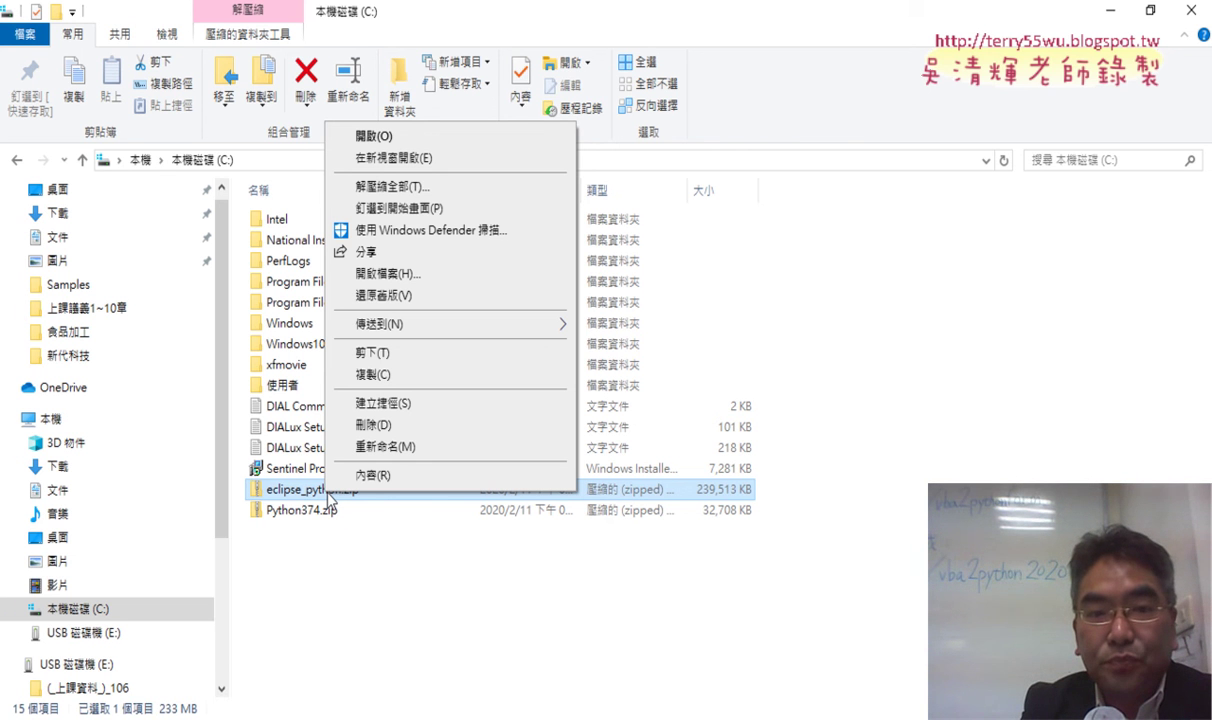
left_click(371, 190)
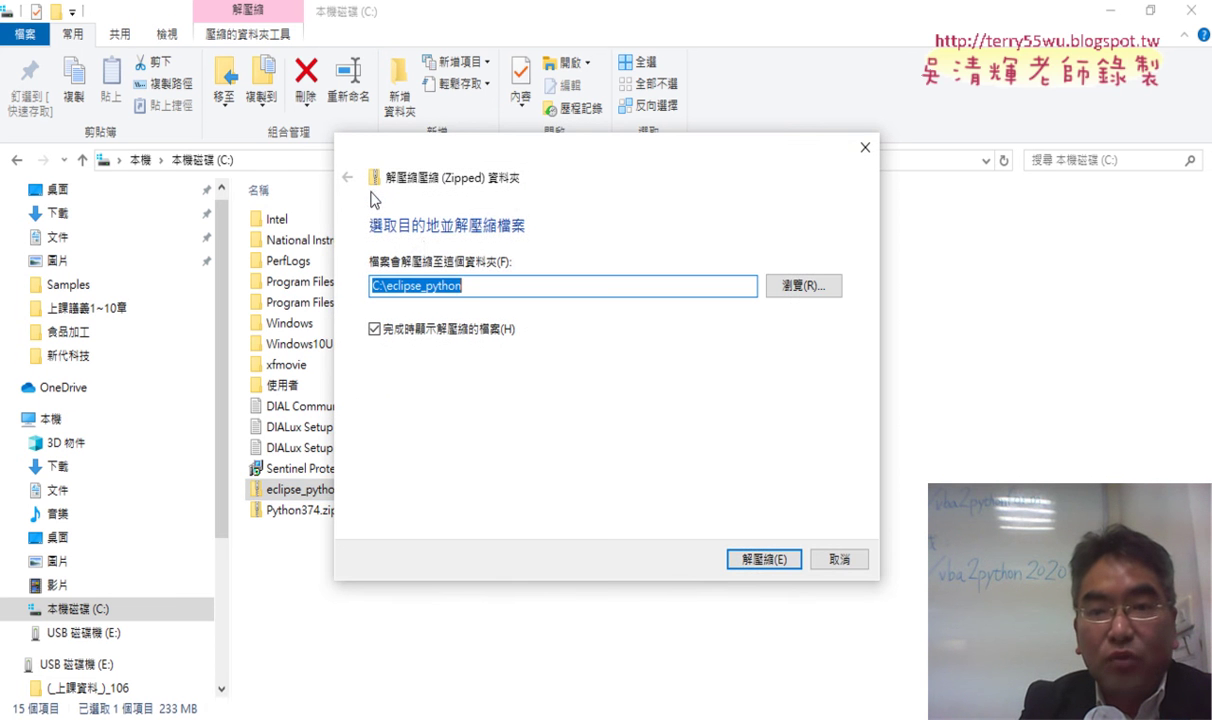
left_click_drag(452, 176, 719, 157)
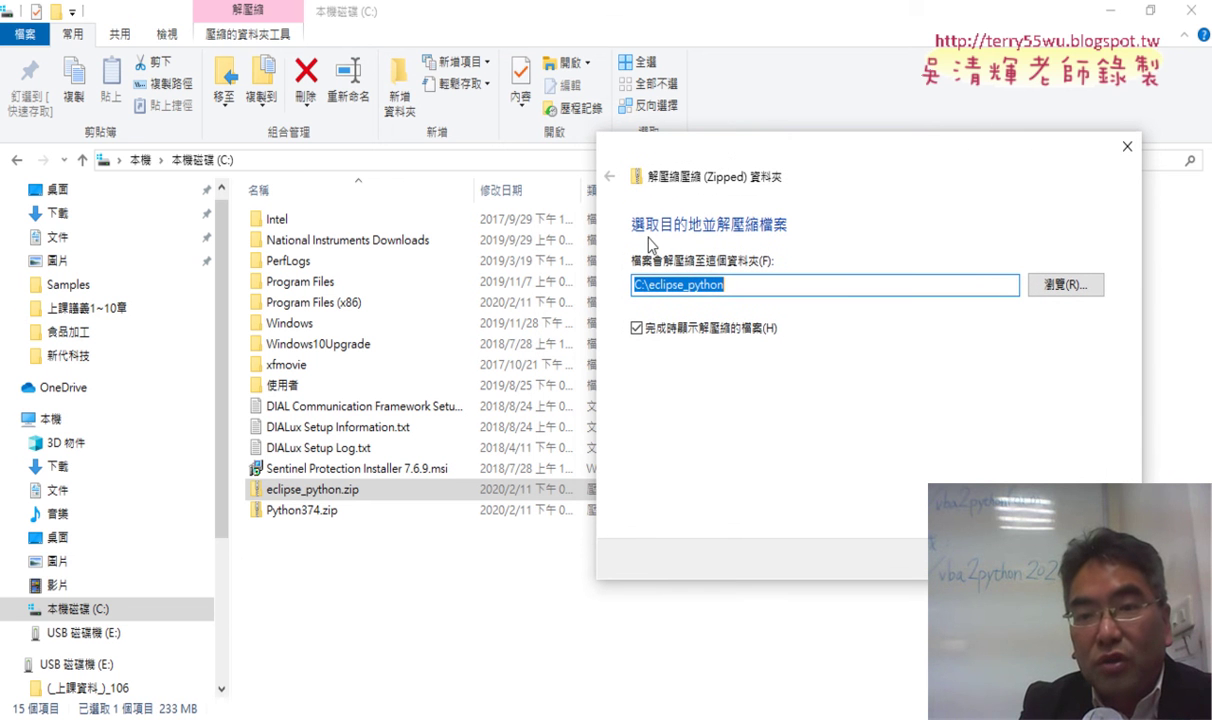
left_click_drag(648, 286, 725, 286)
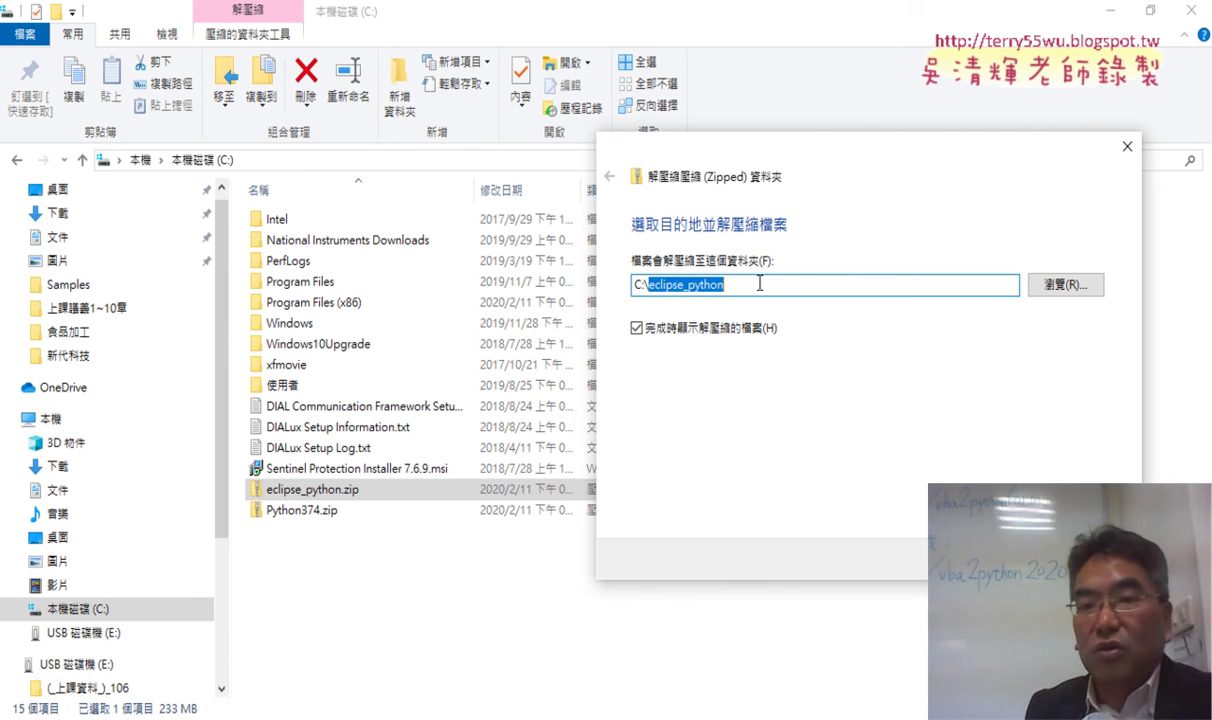
key("BackSpace")
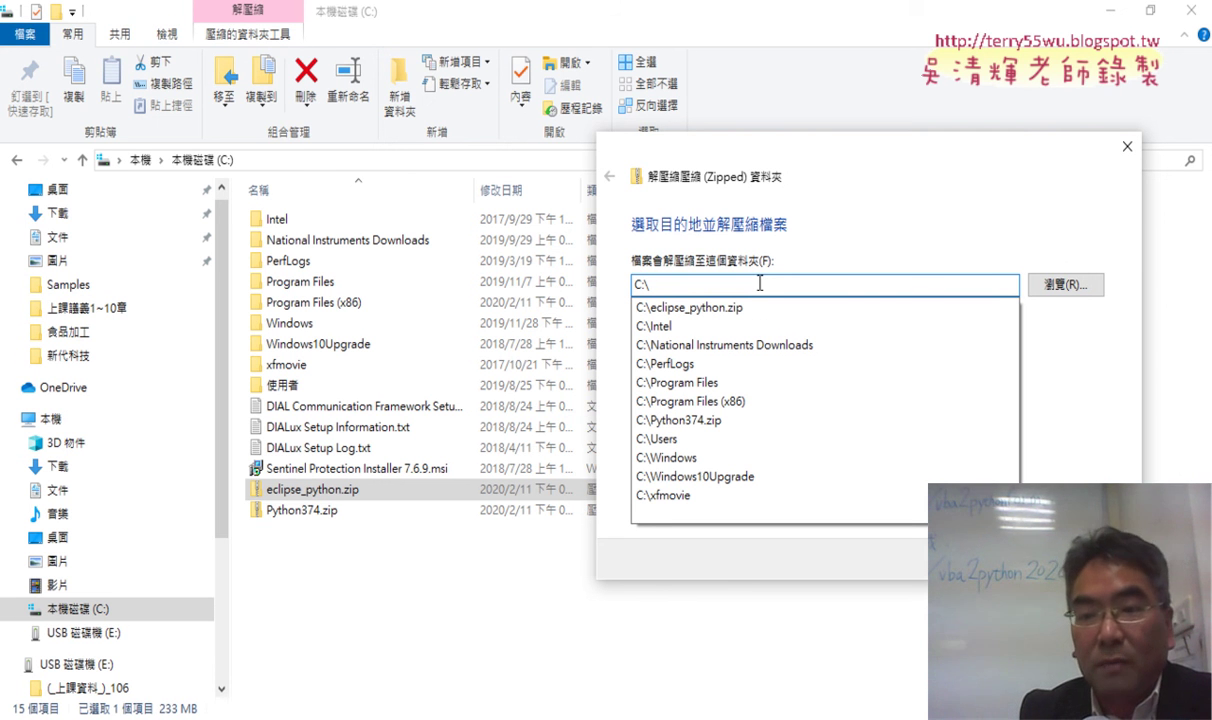
left_click(742, 236)
key("Return")
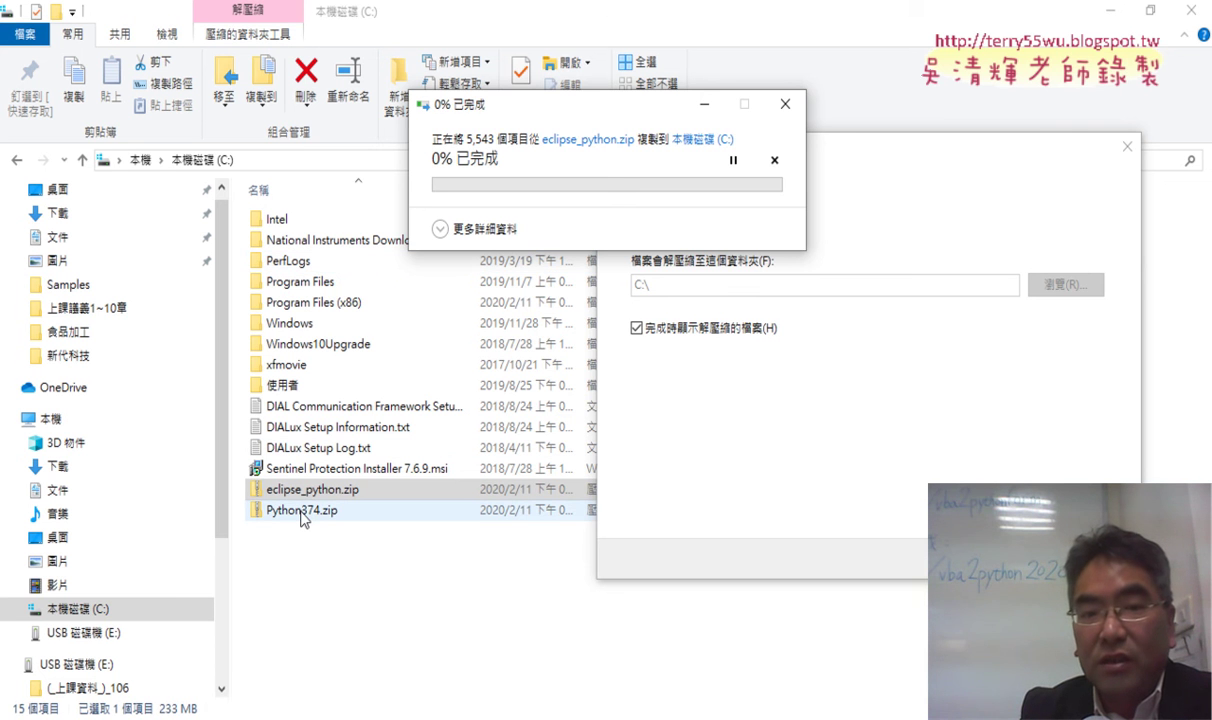
Step: Extract all of Python374.zip with C:\ as the destination folder
left_click(302, 513)
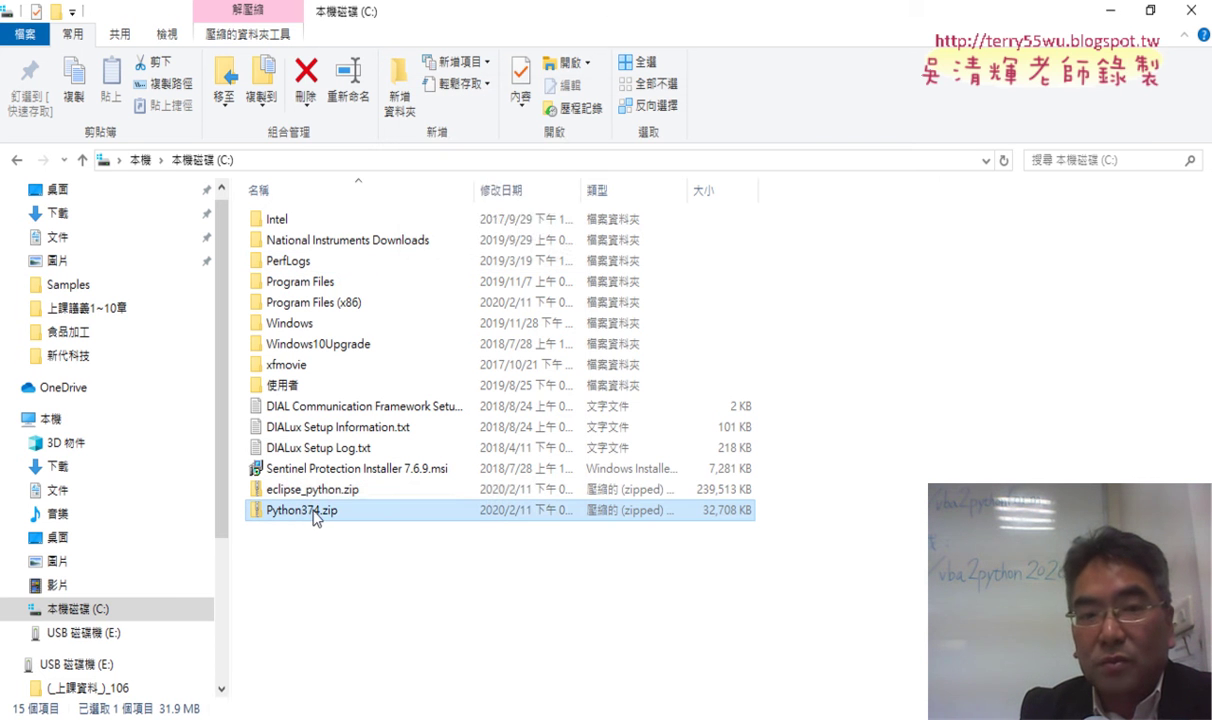
right_click(314, 508)
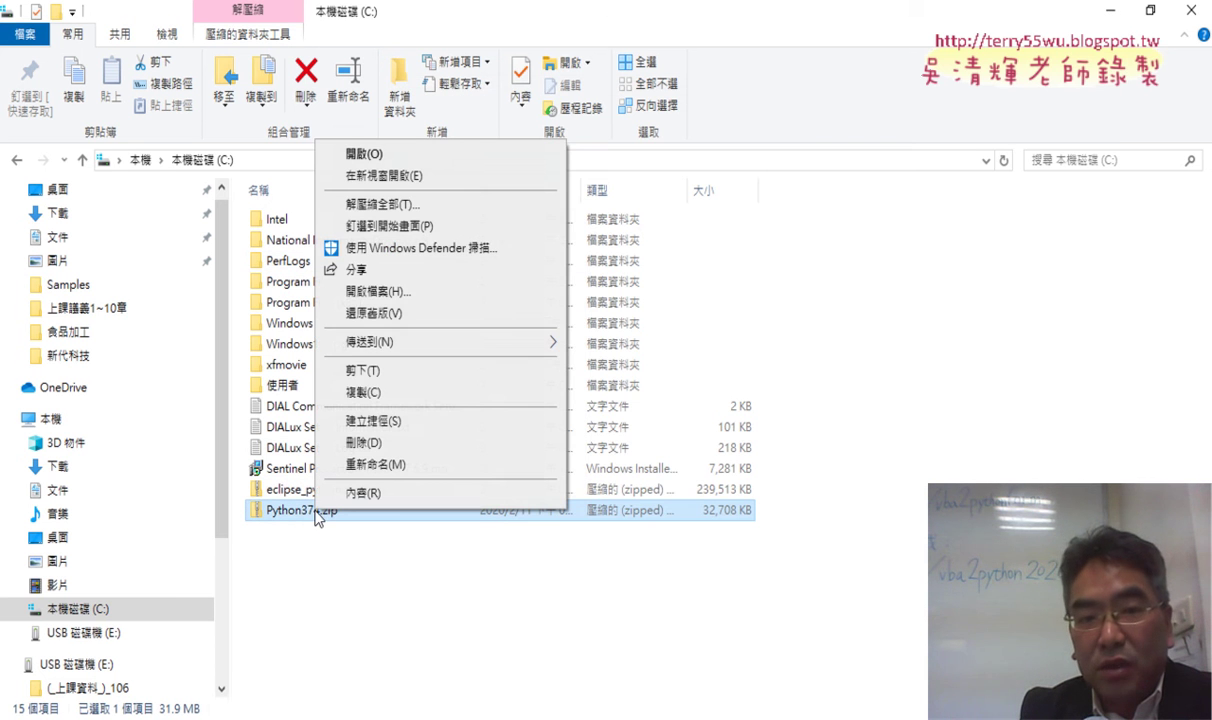
left_click(365, 205)
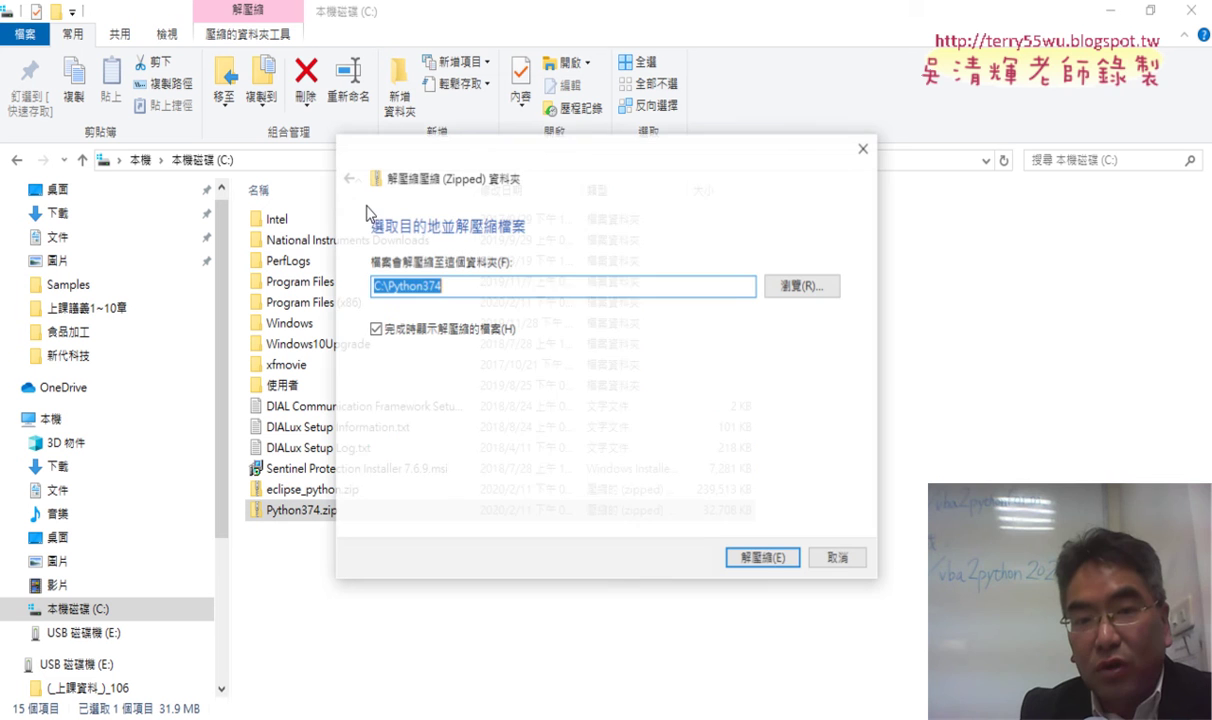
left_click(388, 287)
left_click_drag(388, 287, 465, 288)
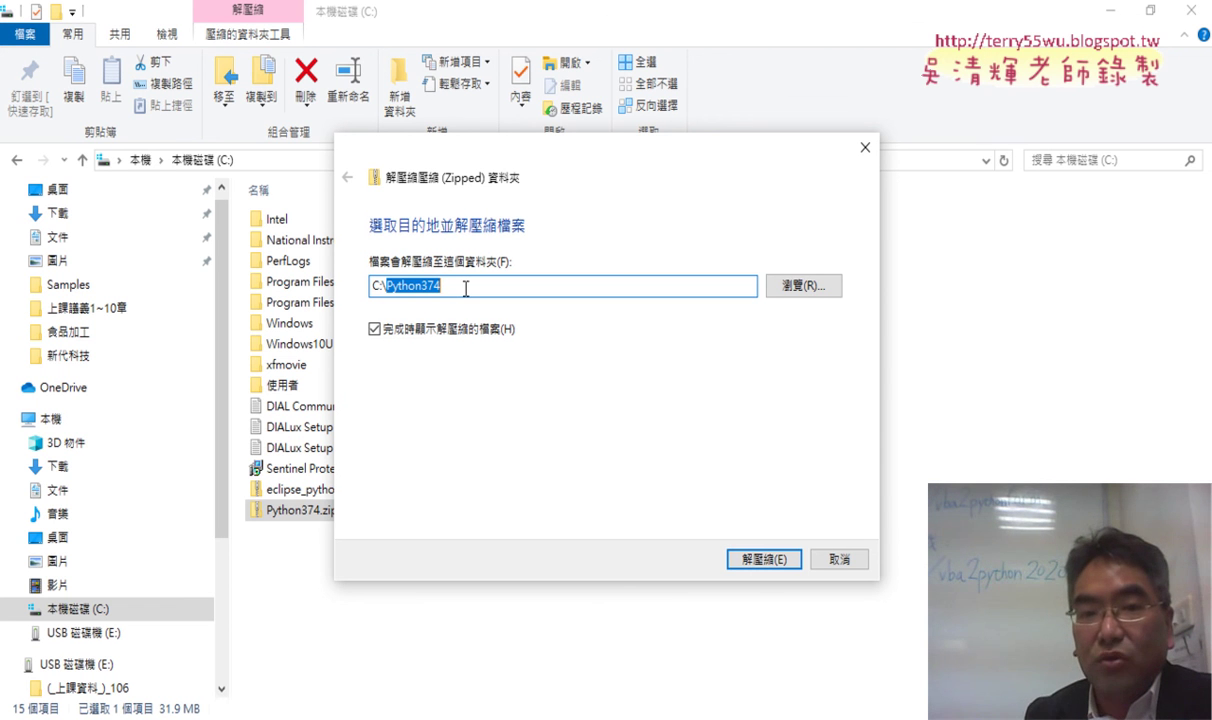
key("BackSpace")
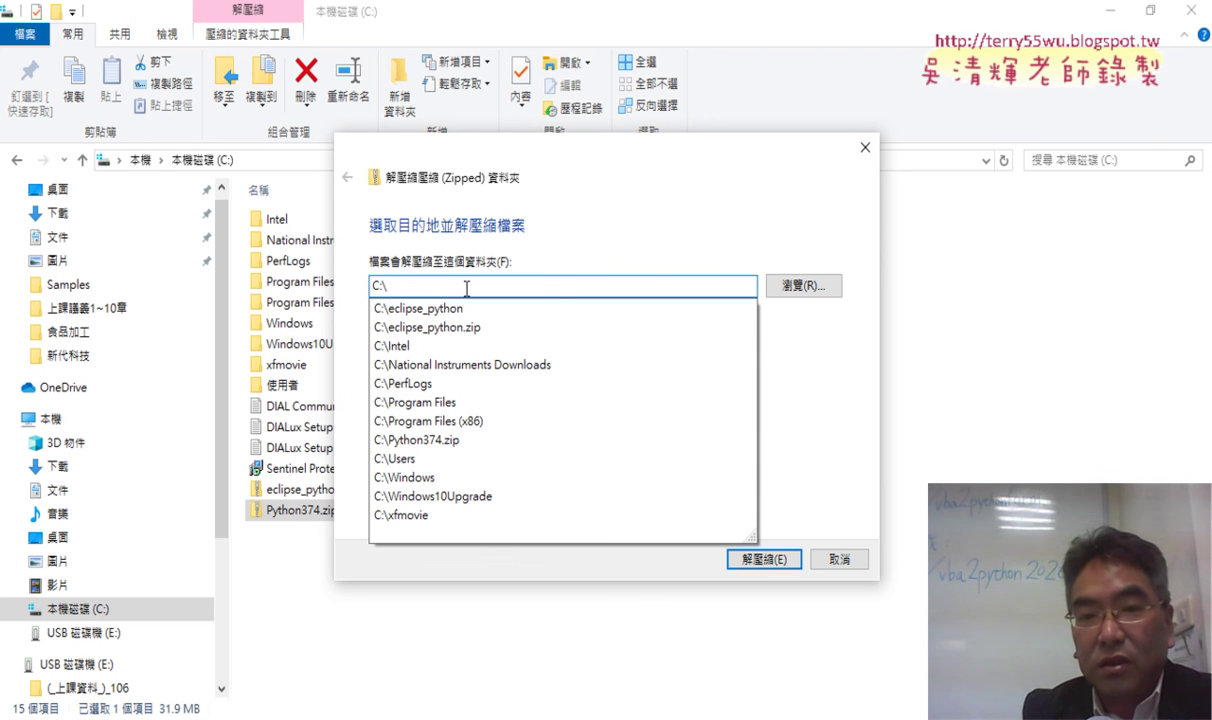
left_click(771, 561)
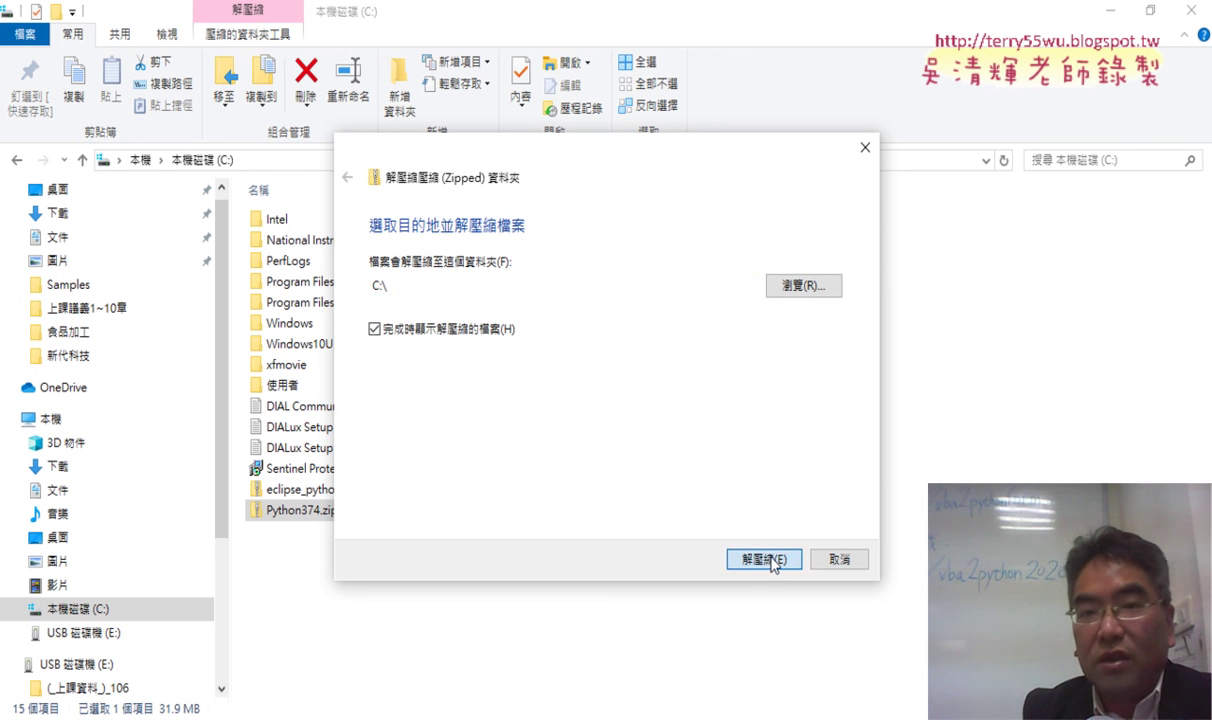
left_click(773, 564)
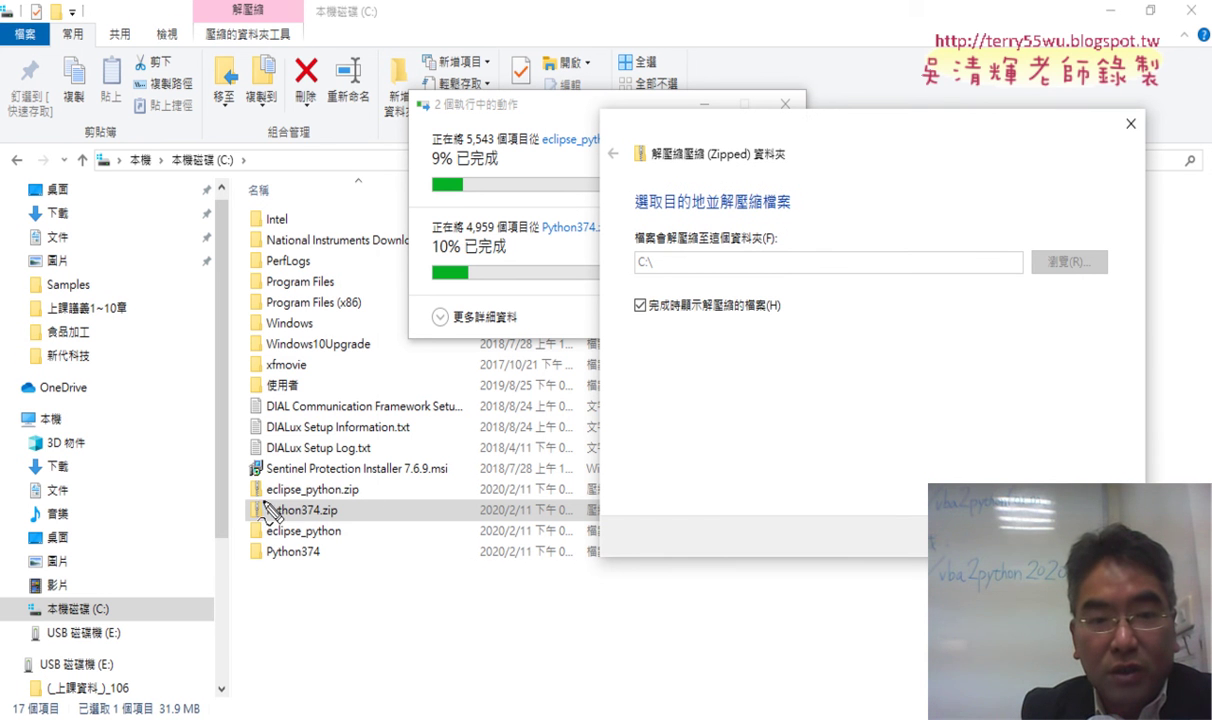
mouse_move(262, 522)
left_mouse_down()
mouse_move(328, 518)
mouse_move(298, 580)
mouse_move(262, 545)
left_mouse_up()
mouse_move(224, 488)
left_mouse_down()
mouse_move(188, 494)
mouse_move(220, 540)
mouse_move(250, 518)
mouse_move(262, 530)
mouse_move(185, 512)
mouse_move(200, 546)
mouse_move(242, 552)
left_mouse_up()
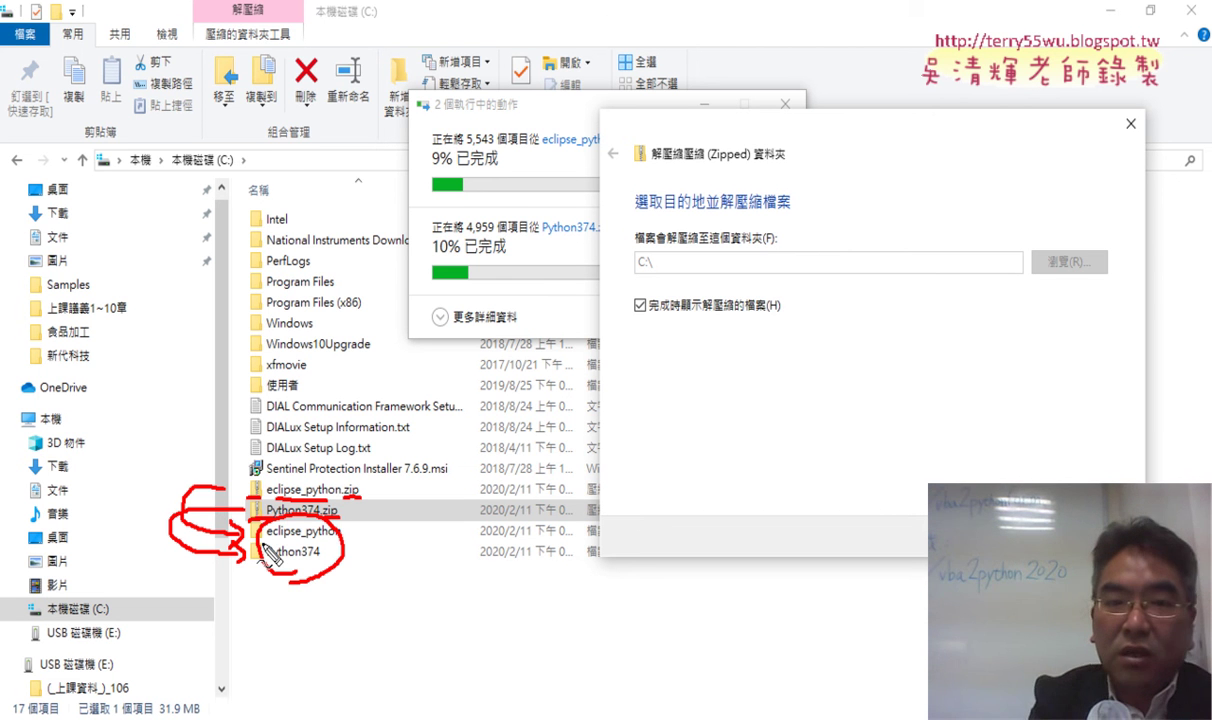
key("Escape")
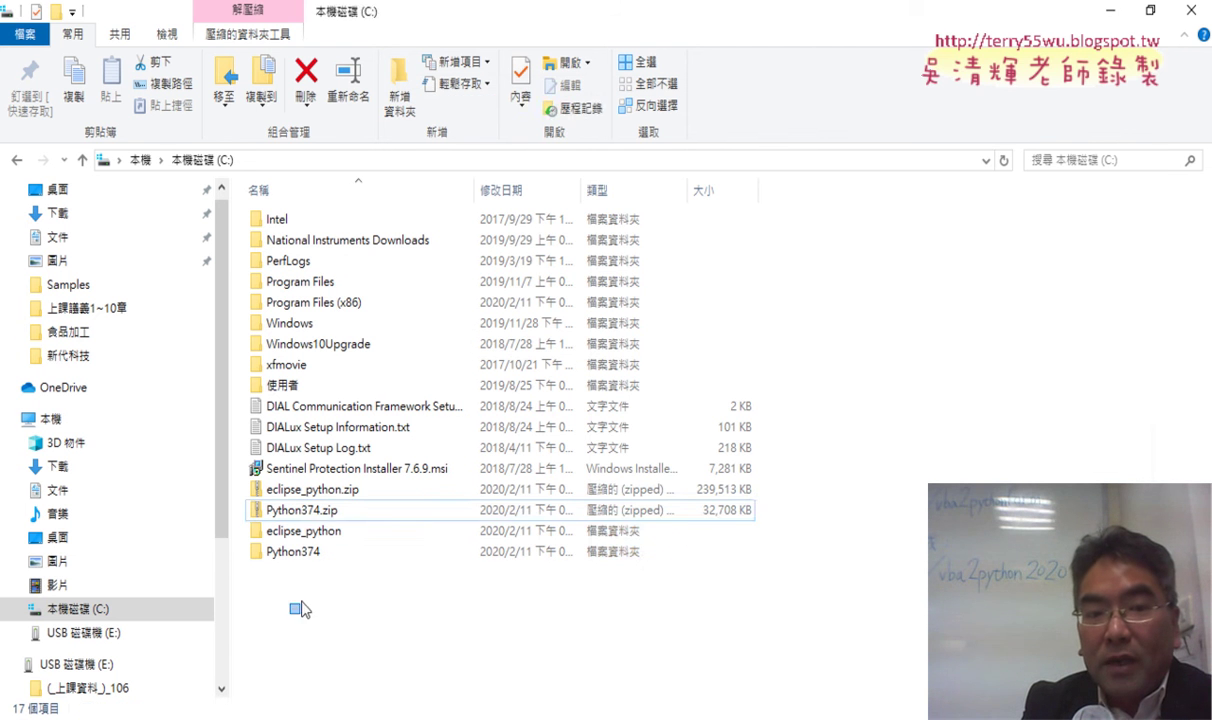
Step: Select the eclipse_python.zip archive in the root of the C: drive
left_click_drag(289, 611, 330, 536)
right_click(336, 560)
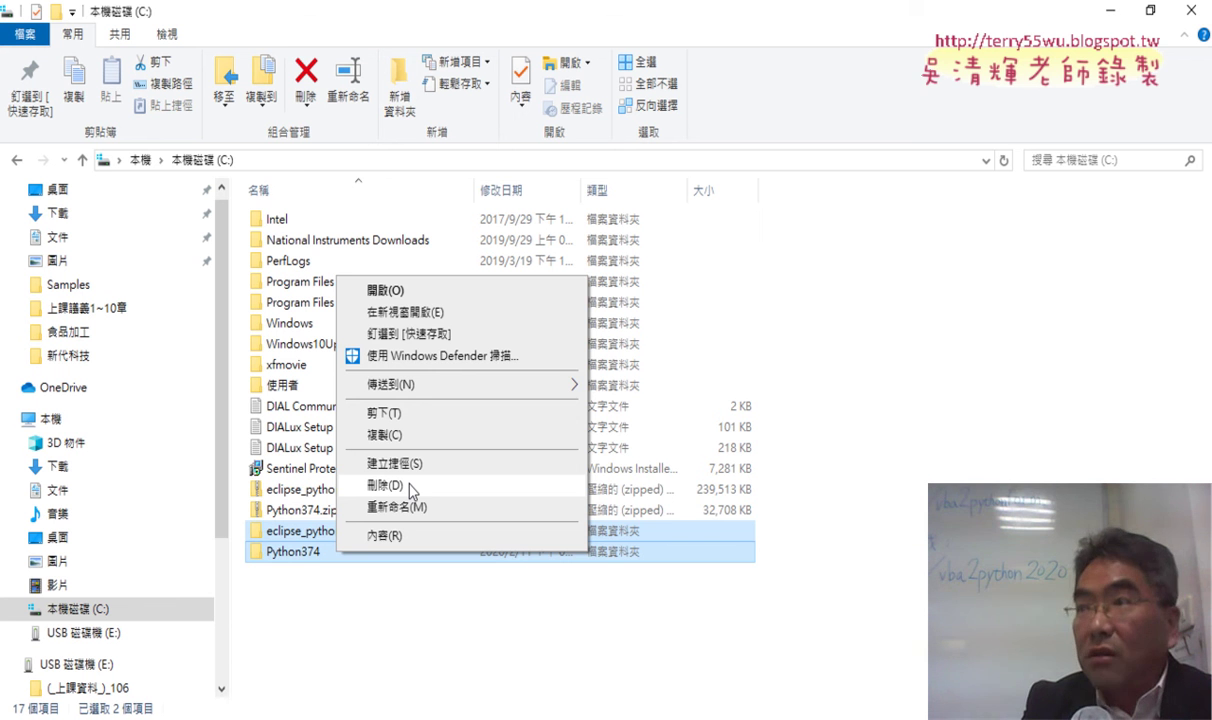
left_click(281, 492)
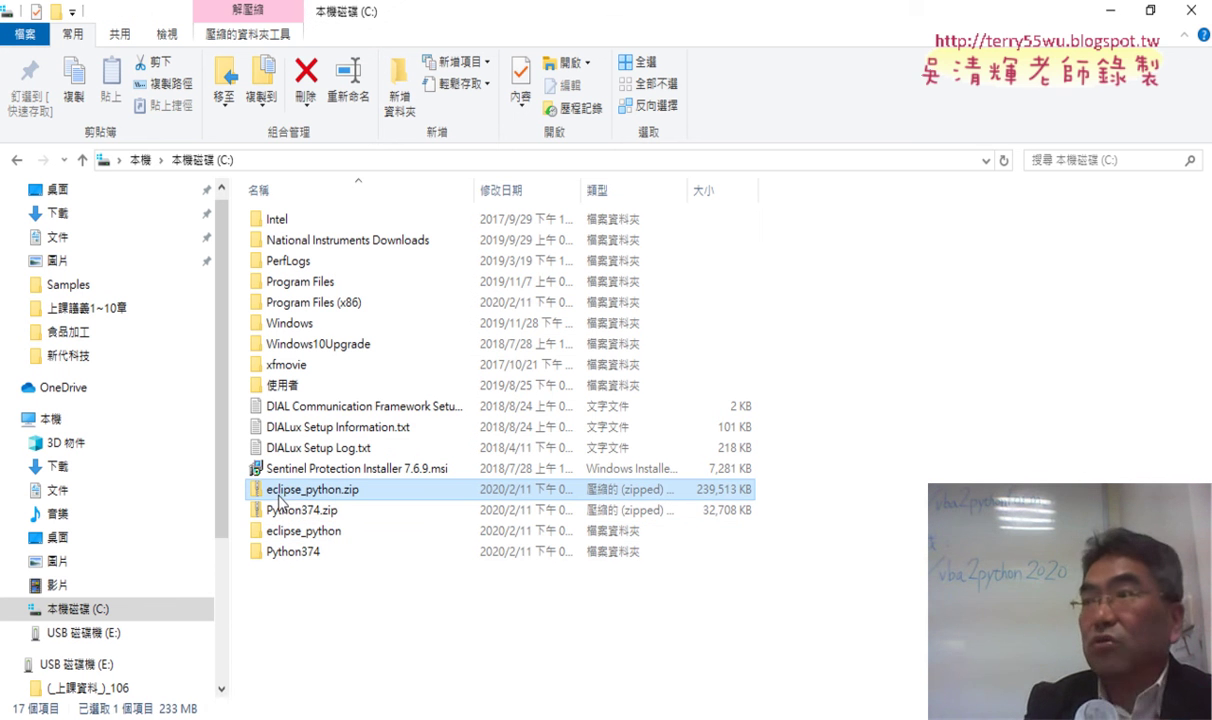